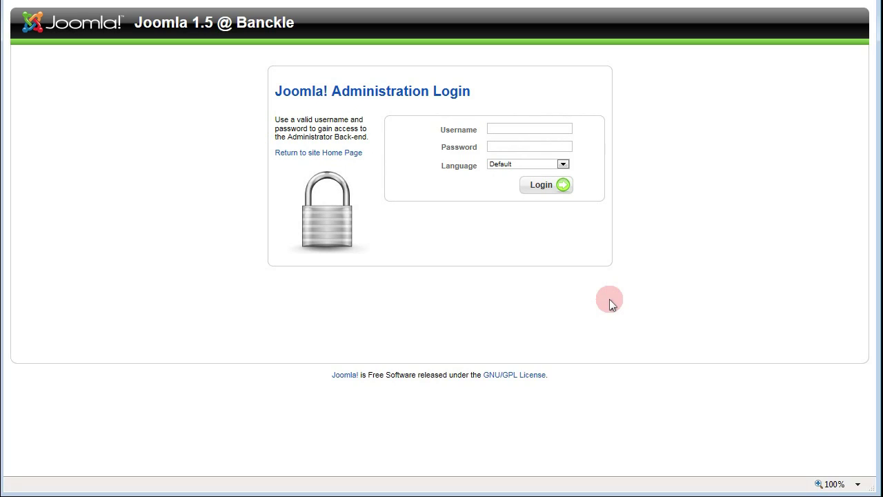
- Focus the Username field on the Joomla! Administration Login form
left_click(564, 130)
type("Ad")
type("min")
left_click(564, 147)
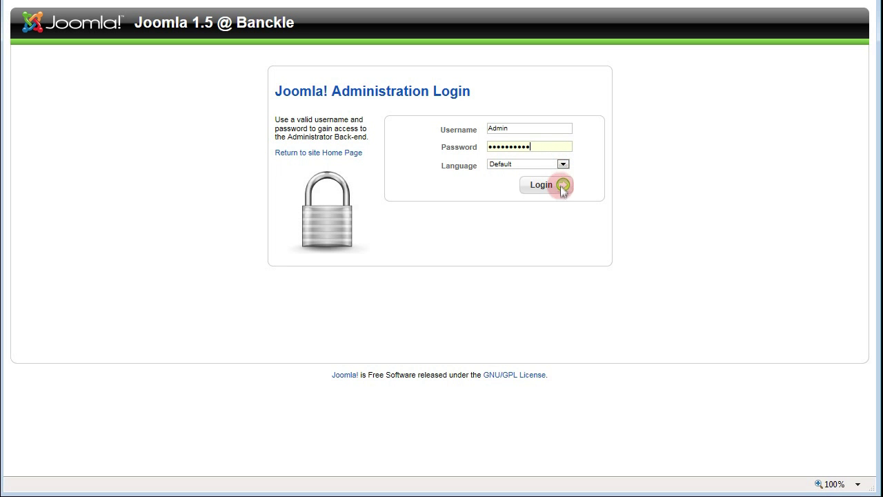
left_click(562, 185)
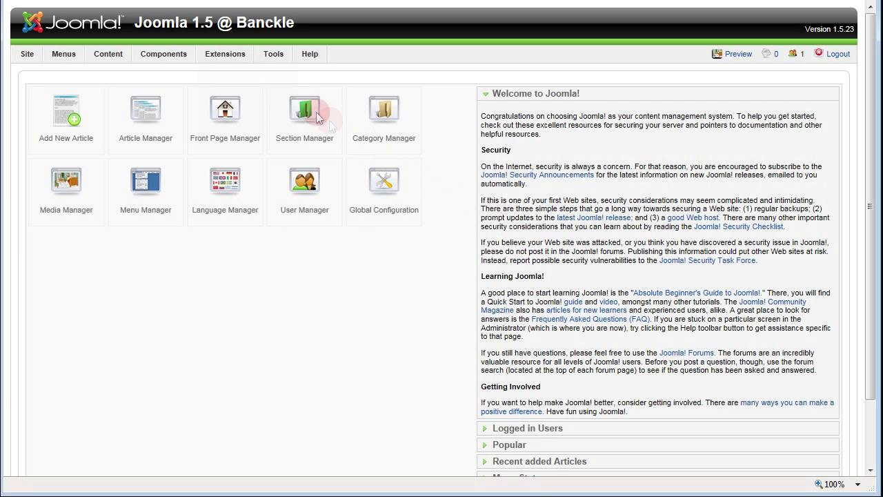
- Install the mod_bancklelivechat_V1.0_J1.5.zip package through Extensions > Install/Uninstall
left_click(218, 54)
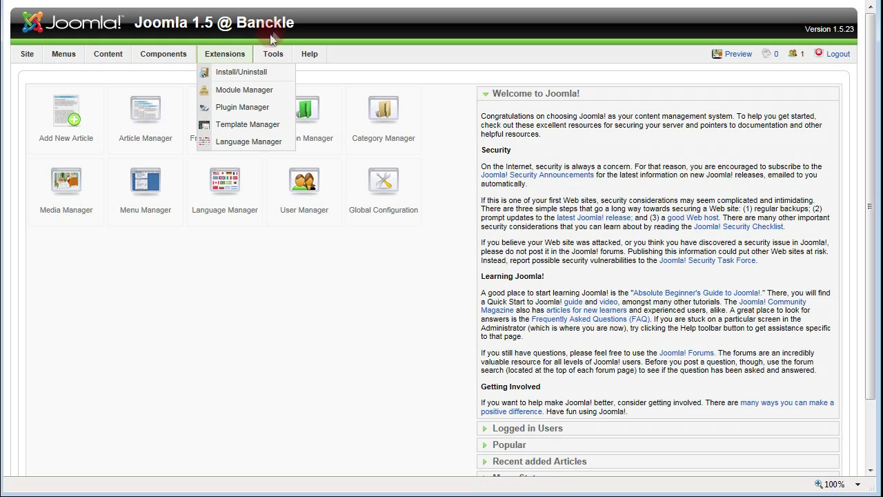
left_click(249, 77)
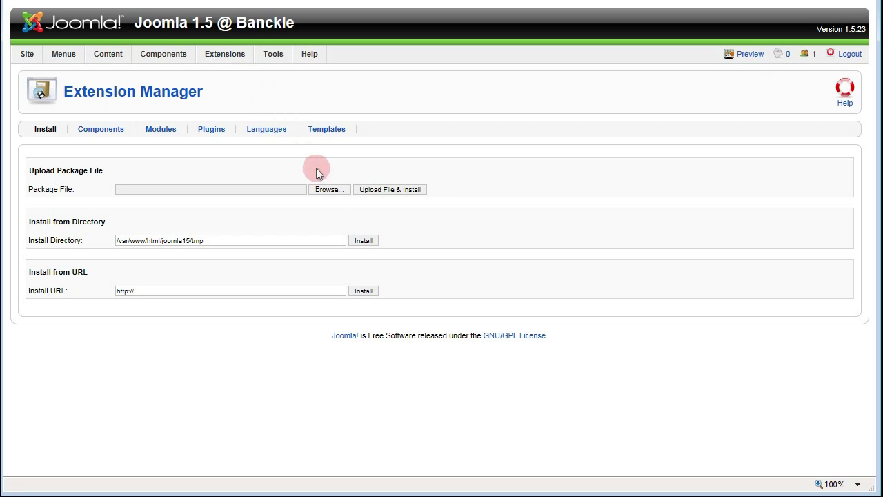
left_click(329, 190)
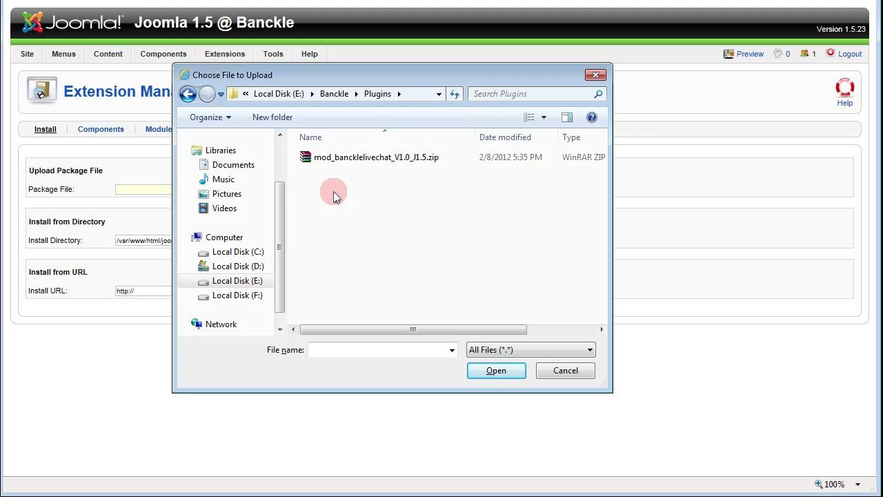
left_click(393, 159)
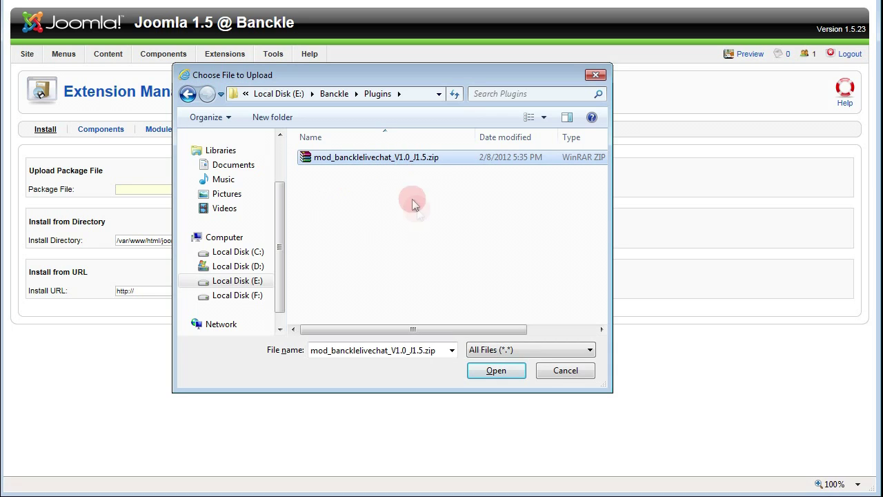
left_click(491, 371)
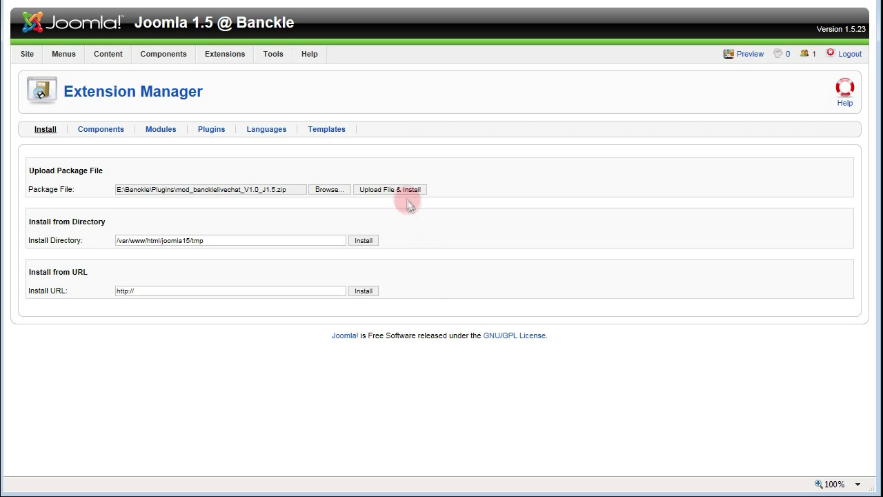
left_click(390, 189)
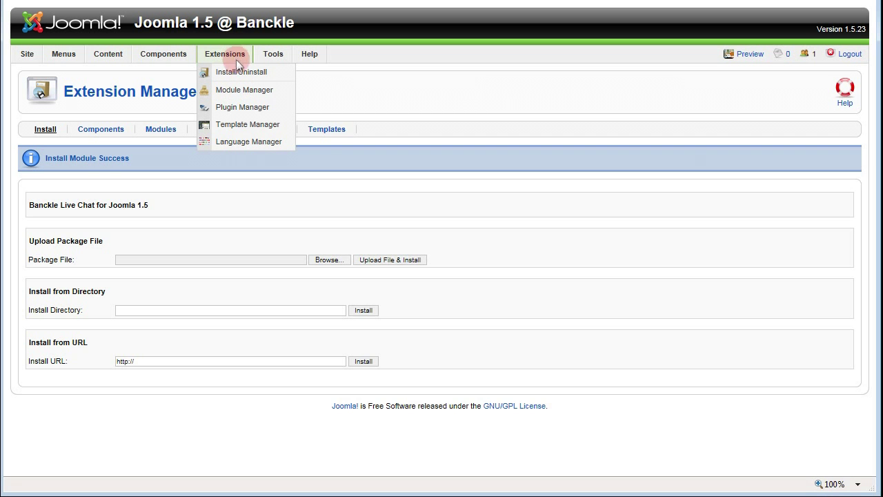
- Open the Banckle Live Chat module from the Module Manager list for editing
left_click(249, 89)
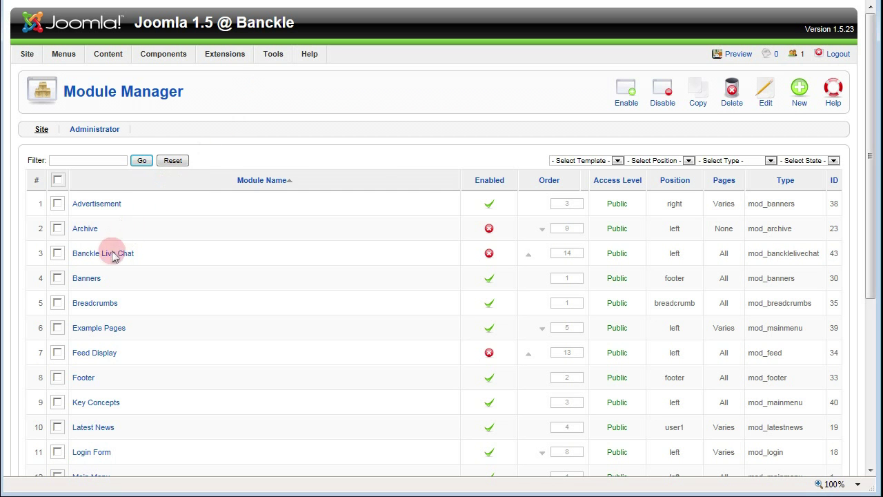
left_click(114, 255)
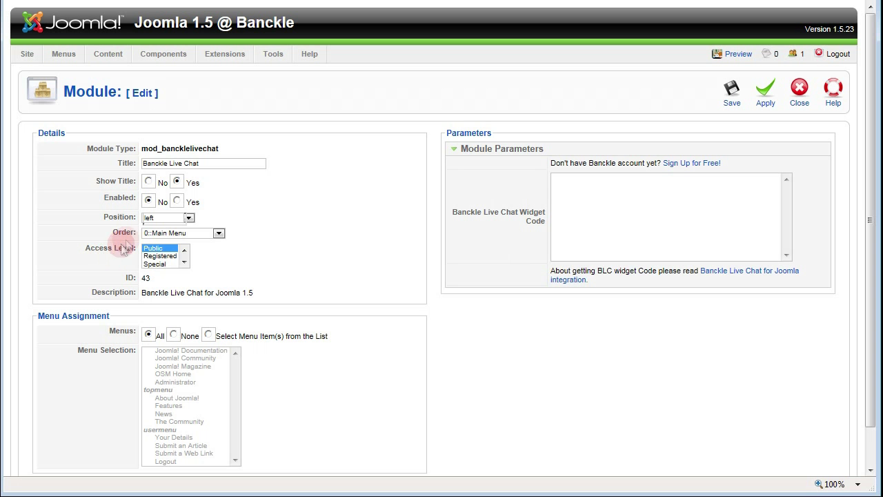
- Set the Banckle Live Chat module's Enabled option to Yes
left_click(177, 201)
left_click(243, 205)
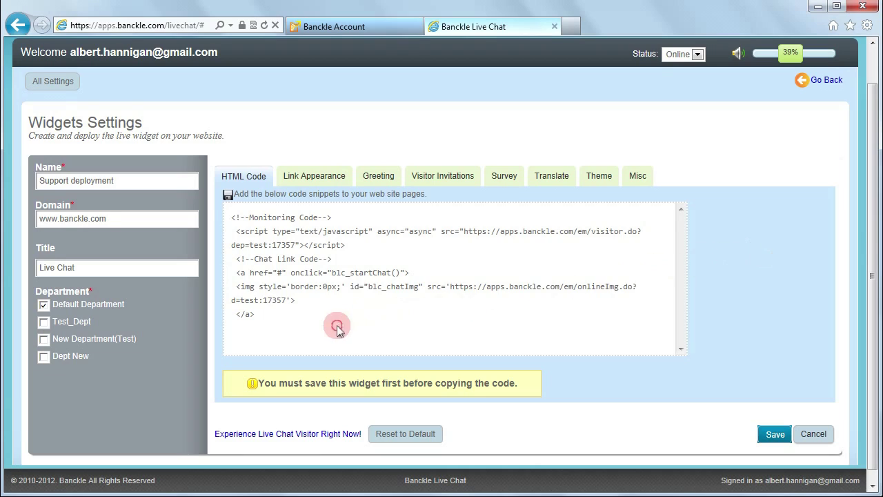
- Select the whole widget HTML code snippet in Banckle's HTML Code tab
left_click(337, 329)
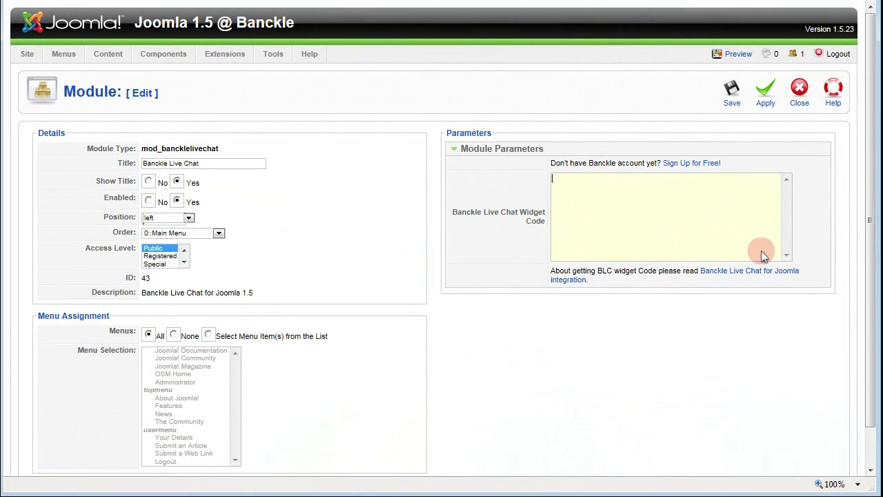
- Paste the copied snippet into the Widget Code field and save the module
key("ctrl+v")
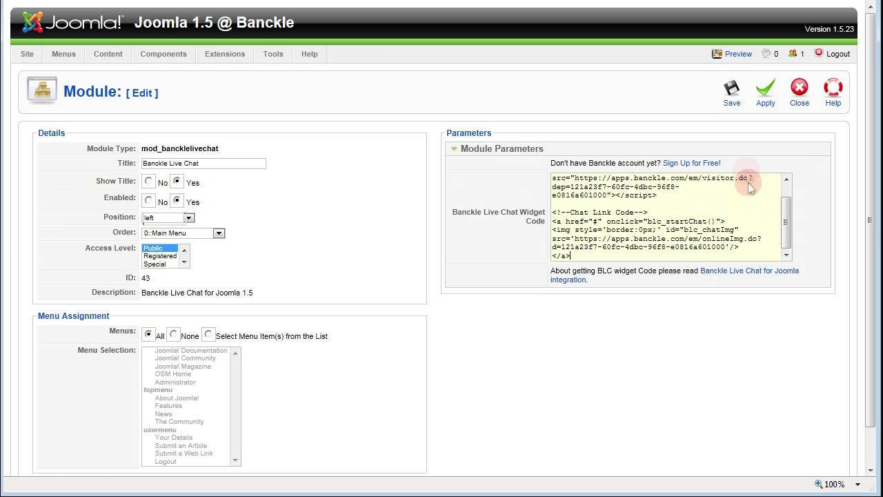
left_click(731, 91)
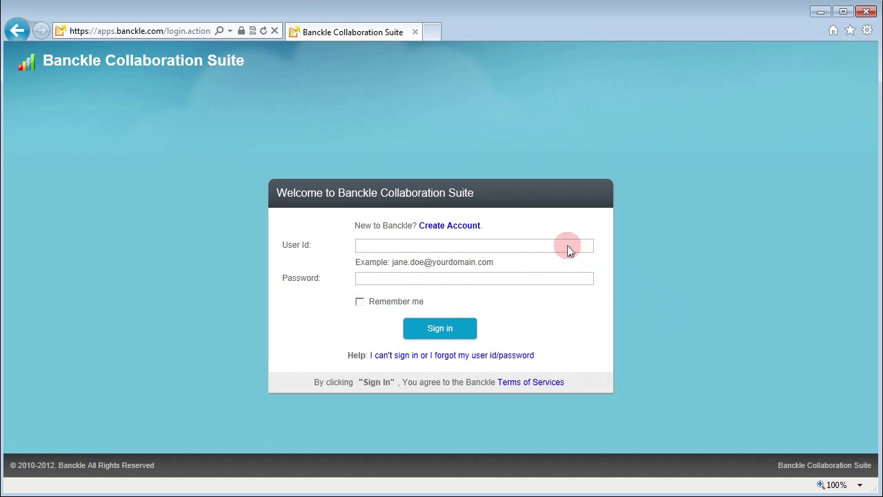
left_click(576, 279)
type("•••••")
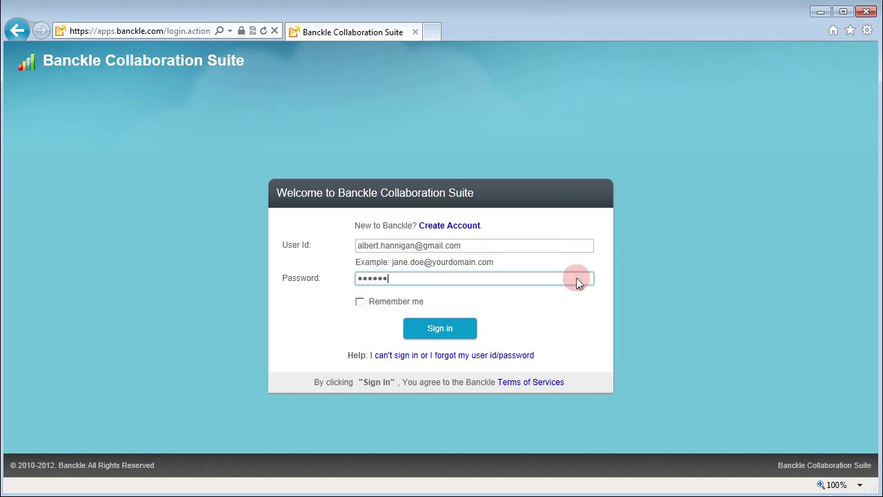
type("•")
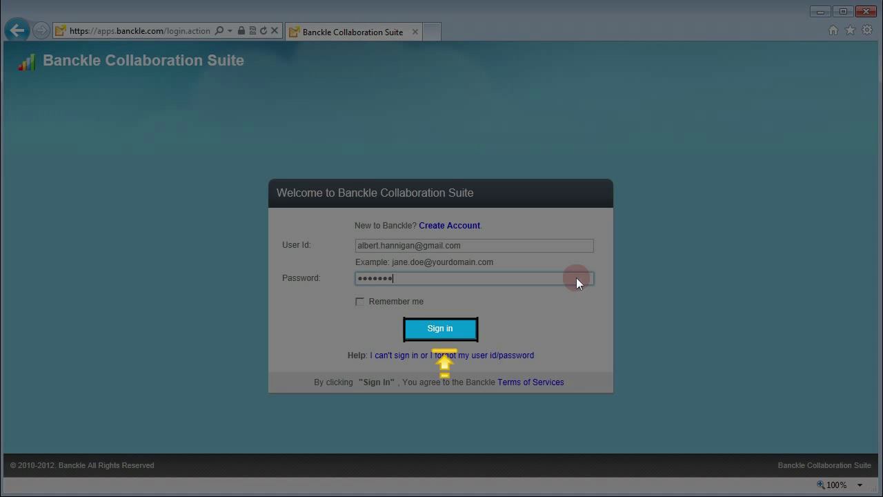
left_click(471, 325)
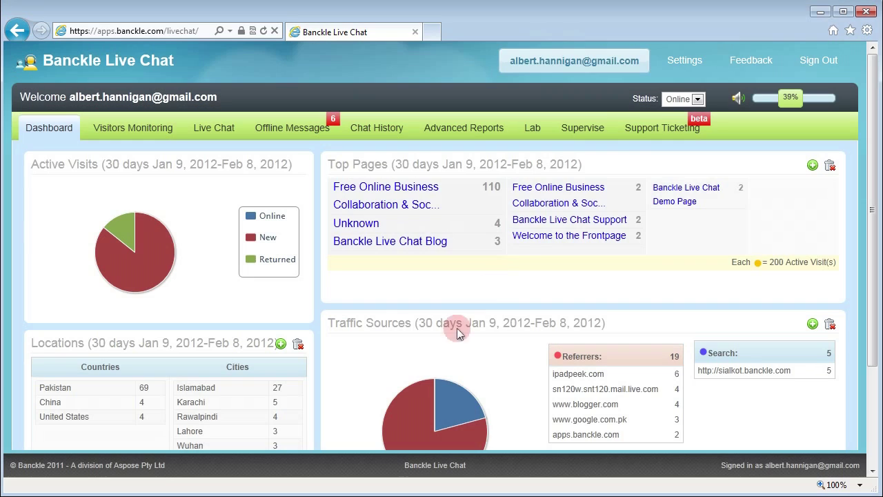
- Open the New Deployment widget under Settings > Widgets and show its Link Appearance options
left_click(685, 62)
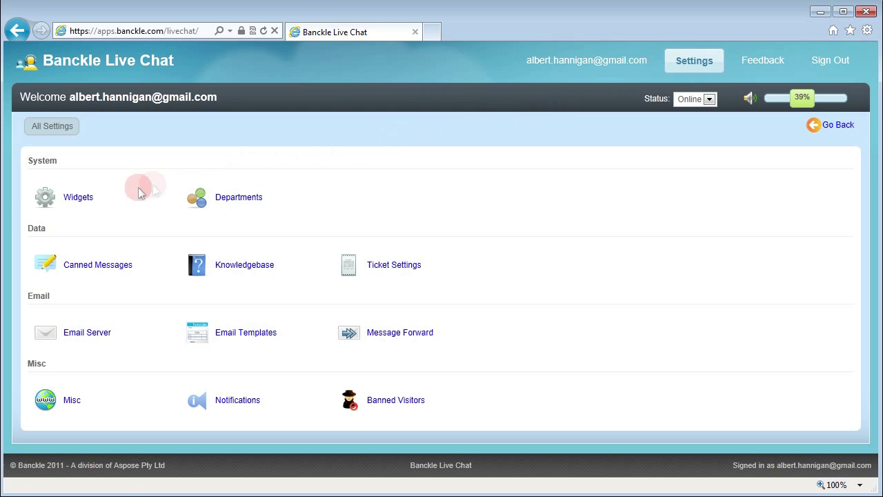
left_click(78, 198)
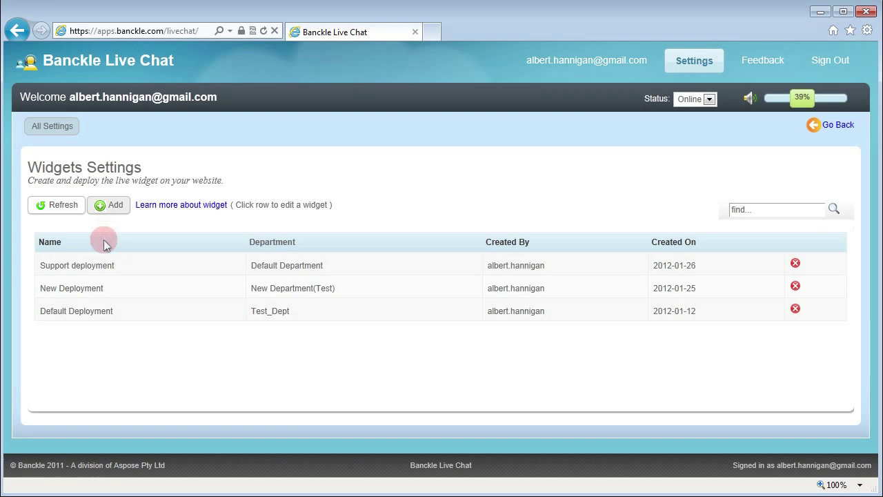
left_click(107, 288)
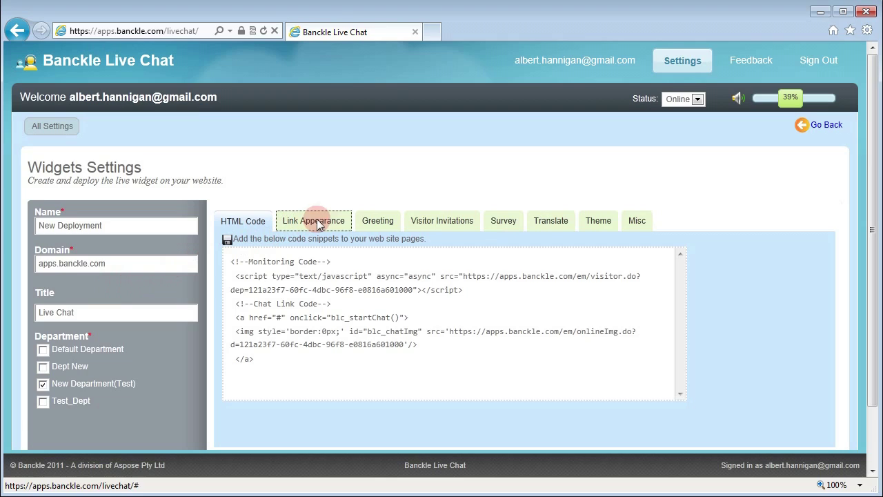
left_click(314, 221)
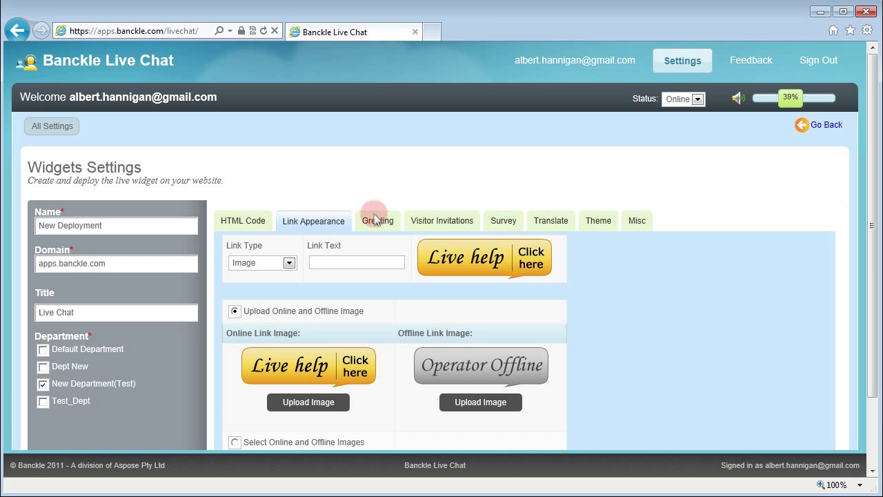
- View the widget's Greeting, Visitor Invitations and Survey tabs in turn
left_click(378, 219)
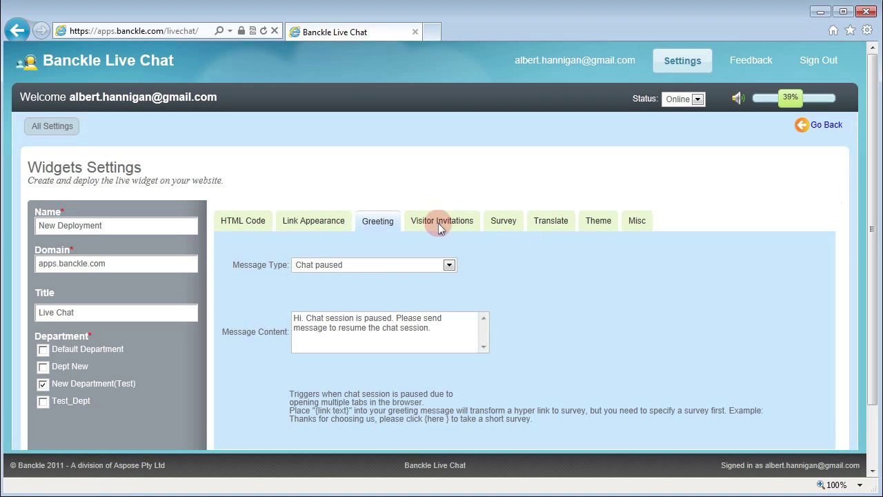
left_click(439, 223)
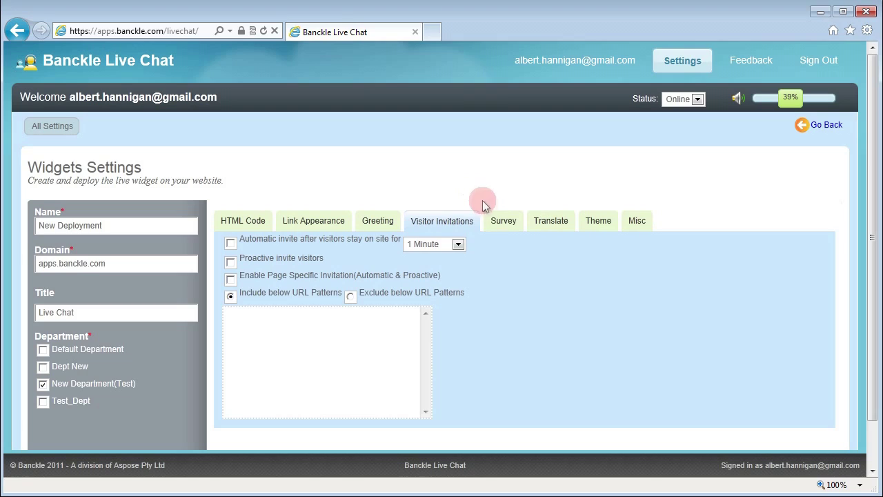
left_click(500, 222)
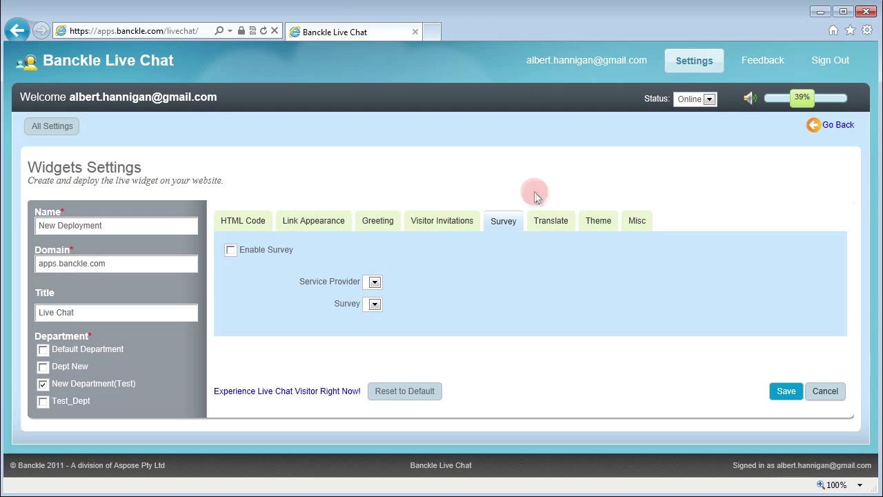
- Review the widget's Translate tab, then the Theme tab showing theme-1 and a live chat preview
left_click(552, 219)
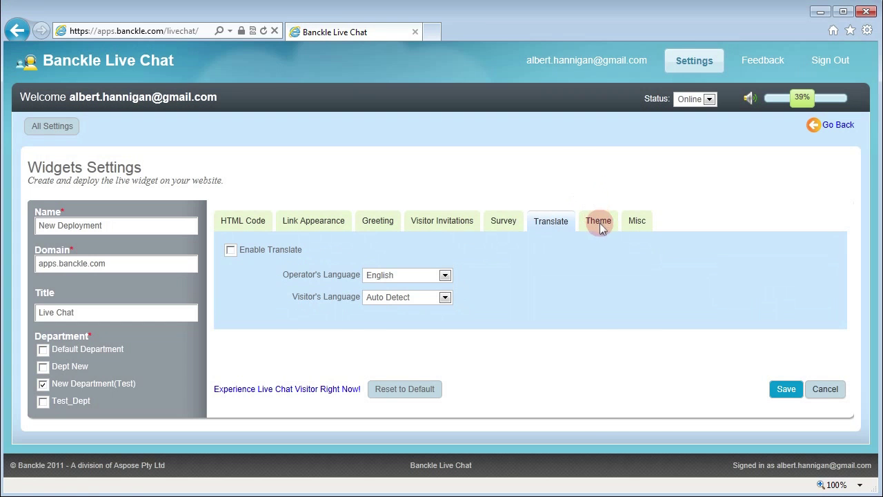
left_click(599, 222)
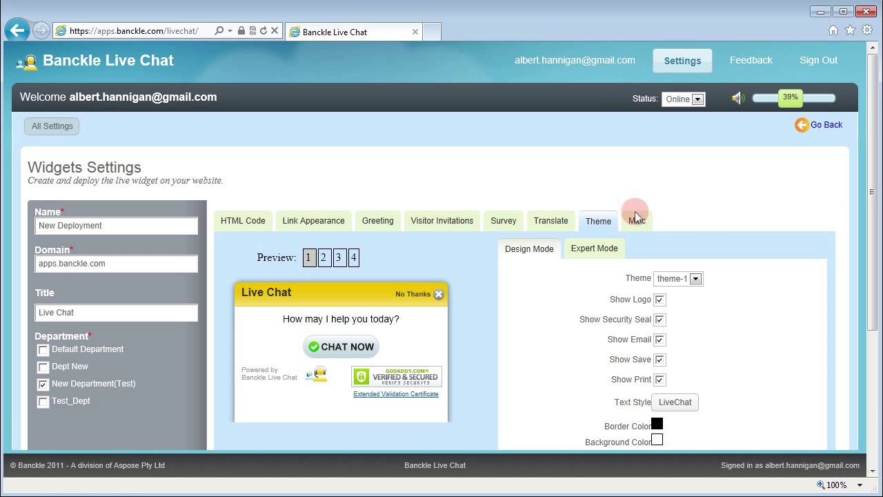
- Show the Misc tab: Request Visitor Name and Email checked, position Bottom Right
left_click(635, 219)
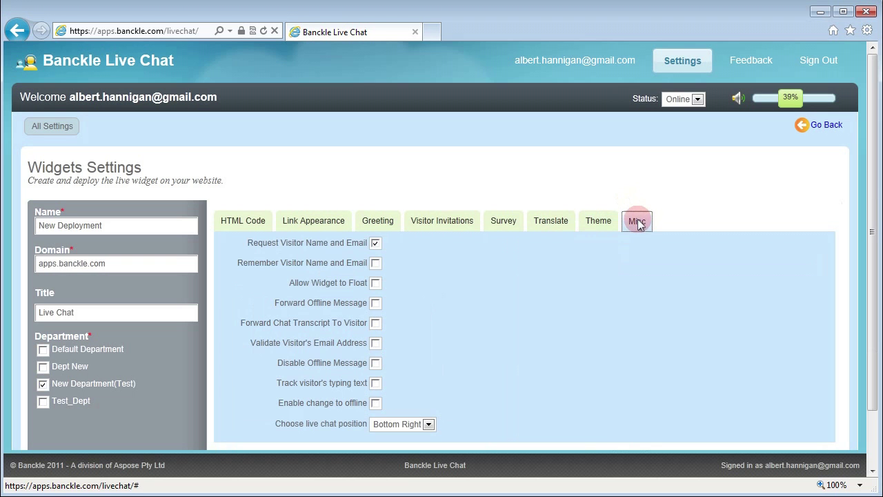